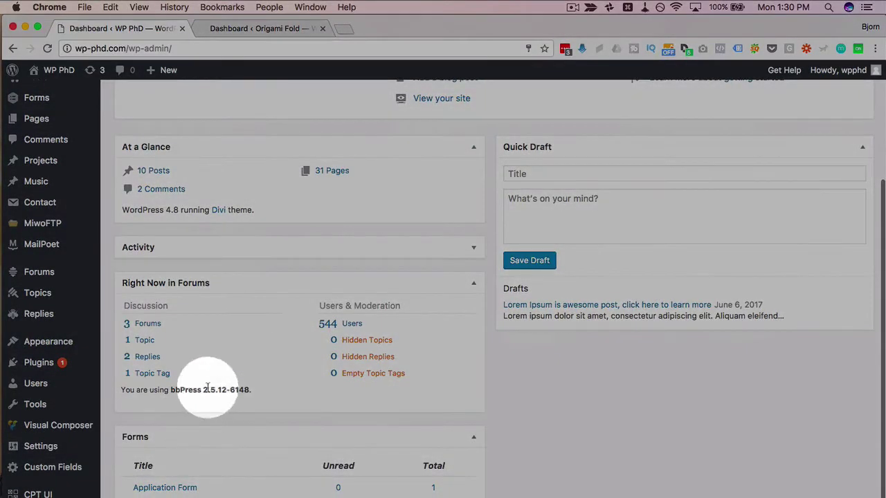
On the Widgets page, drag an Image widget to the top of the Sidebar and start adding an image.
{"action": "mouse_move", "coordinate": [49, 341]}
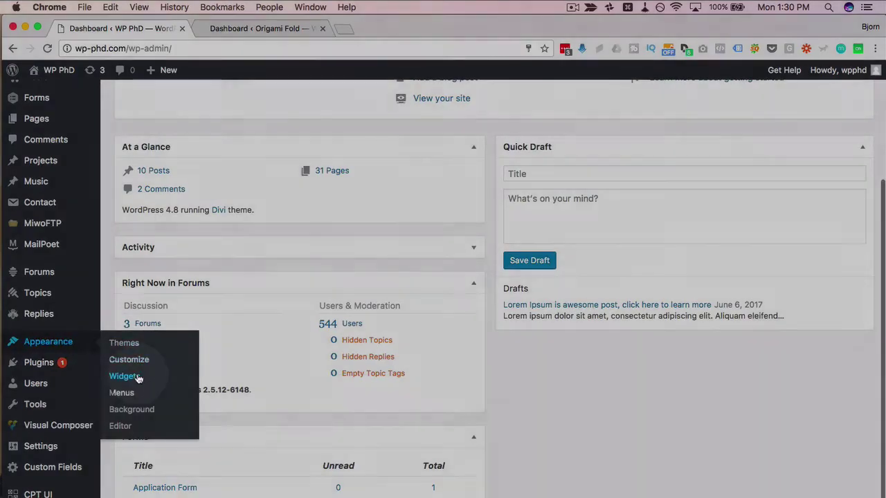
{"action": "left_click", "coordinate": [122, 376]}
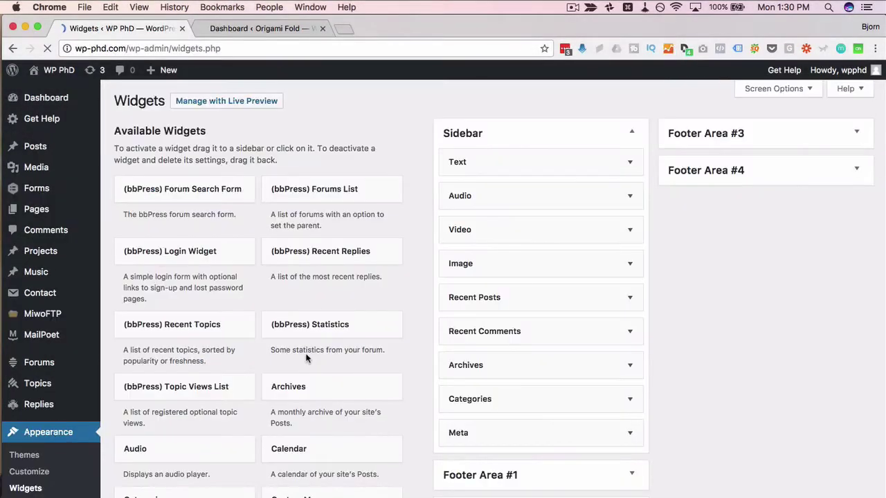
{"action": "scroll", "coordinate": [306, 358], "scroll_direction": "down", "scroll_amount": 5}
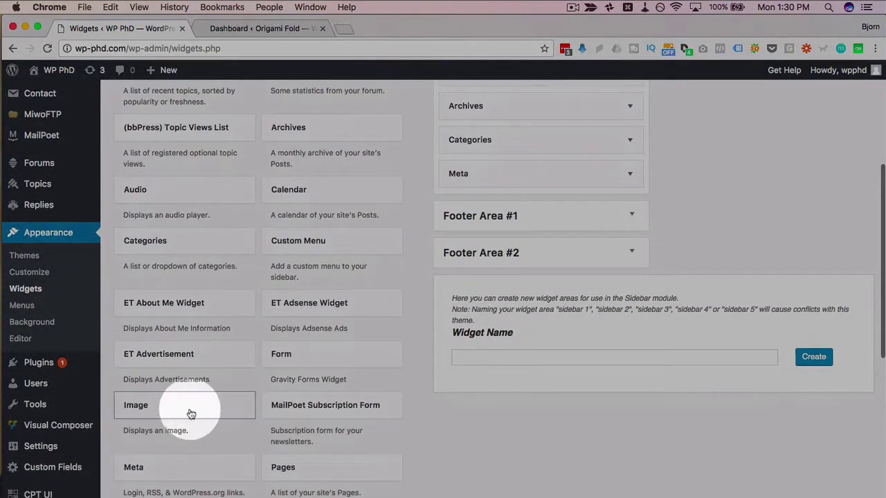
{"action": "left_click_drag", "start_coordinate": [191, 414], "coordinate": [498, 157]}
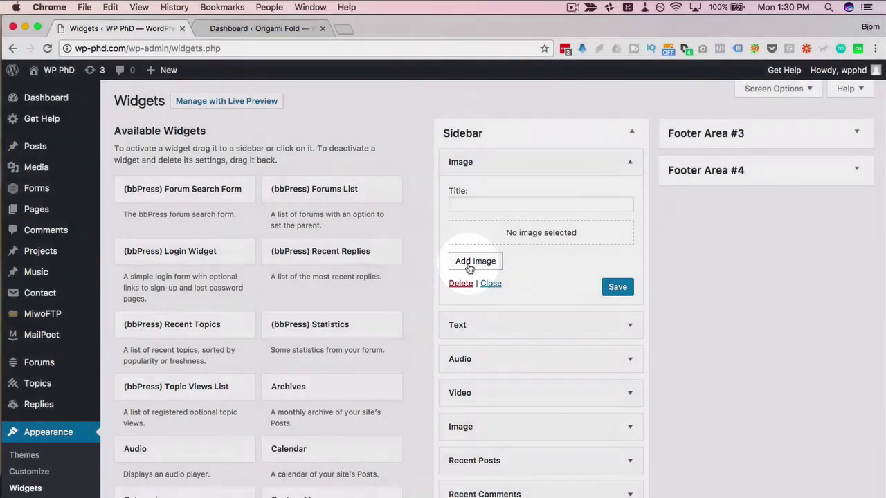
{"action": "left_click", "coordinate": [475, 261]}
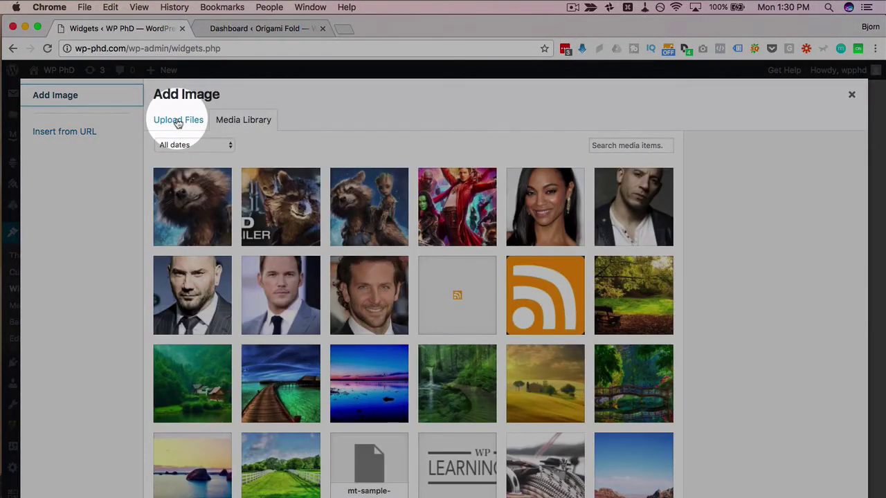
Look through the Upload Files and Insert from URL options of the Add Image dialog.
{"action": "left_click", "coordinate": [177, 122]}
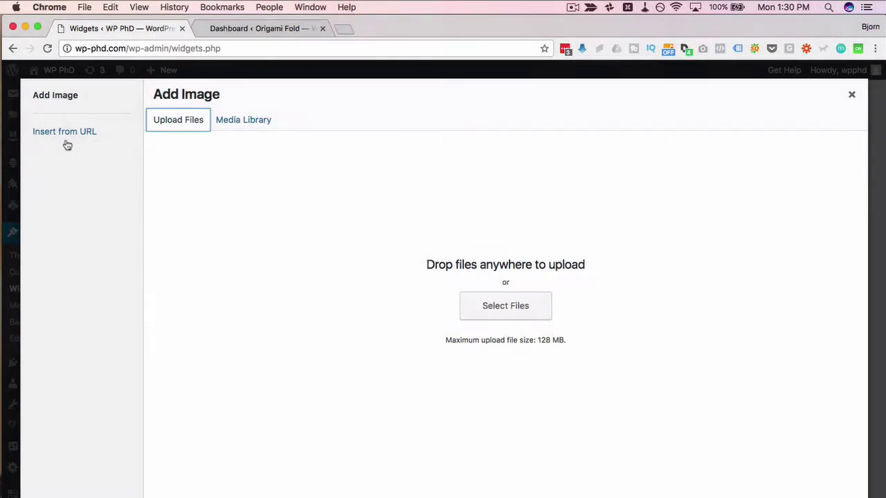
{"action": "left_click", "coordinate": [62, 133]}
{"action": "left_click", "coordinate": [223, 130]}
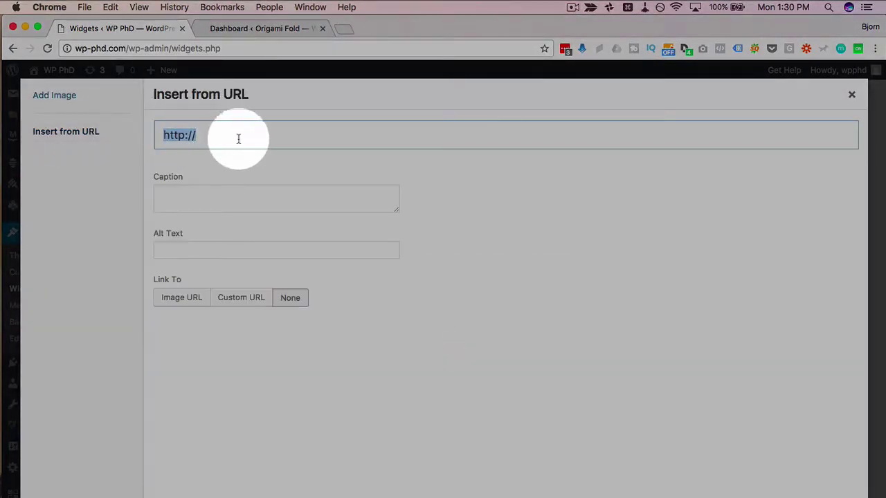
{"action": "left_click", "coordinate": [57, 93]}
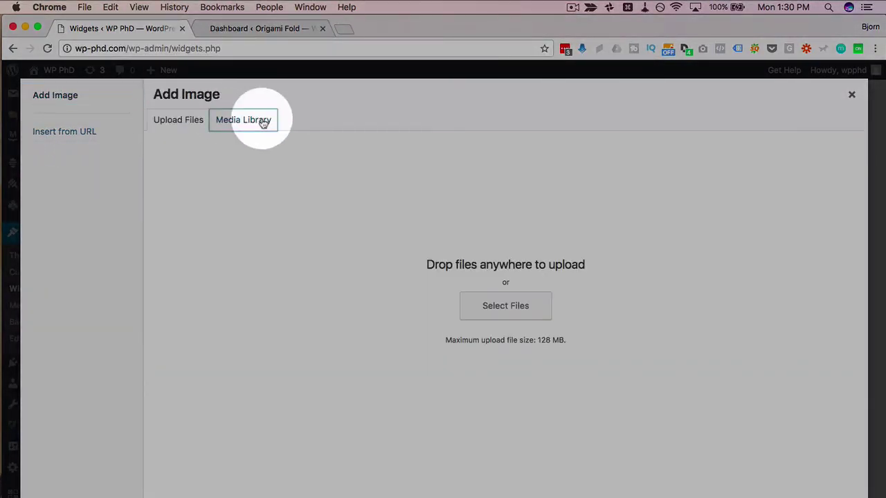
Select rocket-profile-image.png in the Media Library and add it to the widget.
{"action": "left_click", "coordinate": [263, 123]}
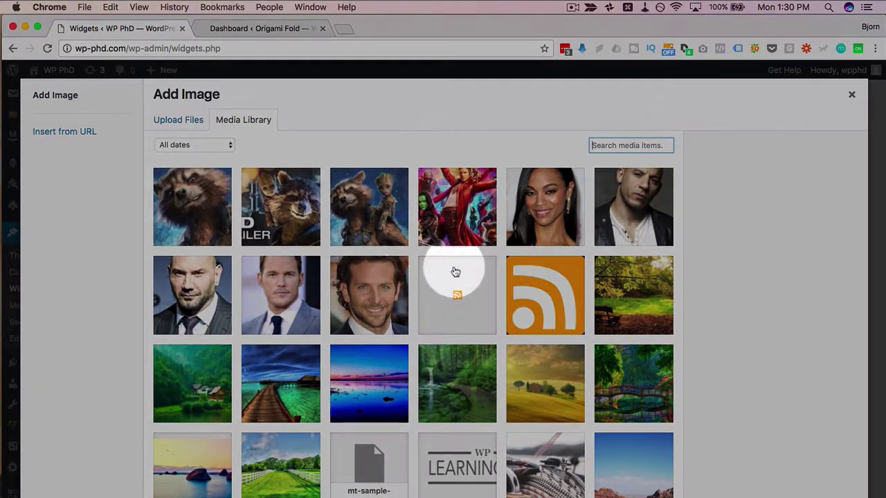
{"action": "left_click", "coordinate": [374, 212]}
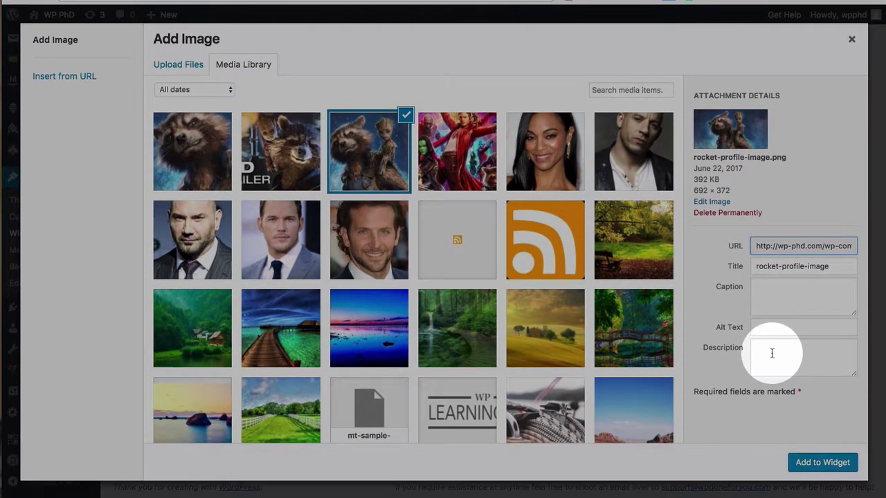
{"action": "left_click", "coordinate": [822, 462]}
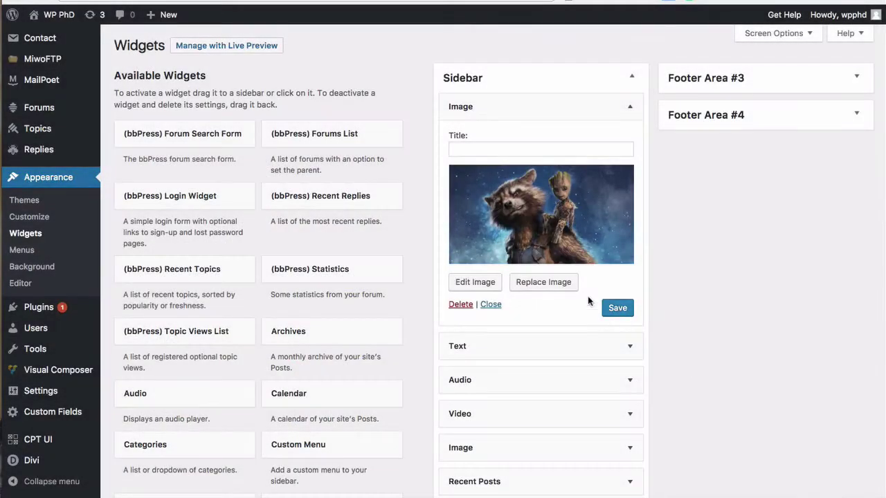
Title the Image widget 'This is Rocket & Groot' and open Image Details for its picture.
{"action": "left_click", "coordinate": [493, 285]}
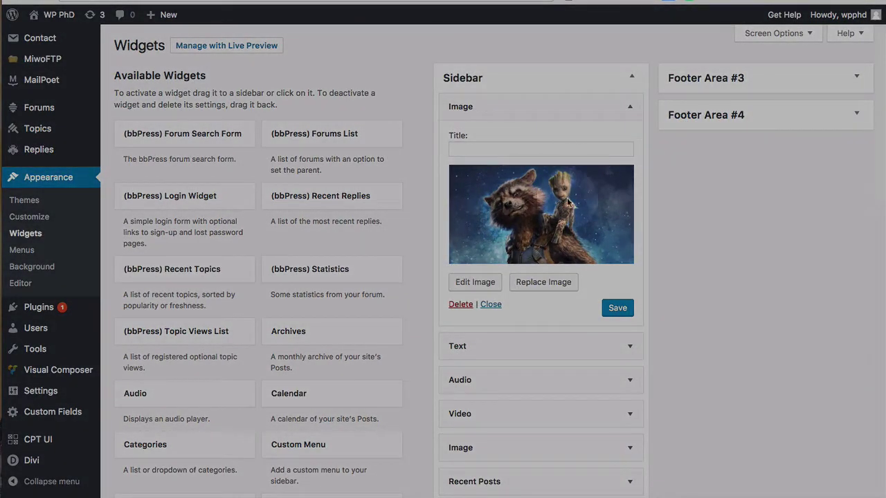
{"action": "left_click", "coordinate": [525, 150]}
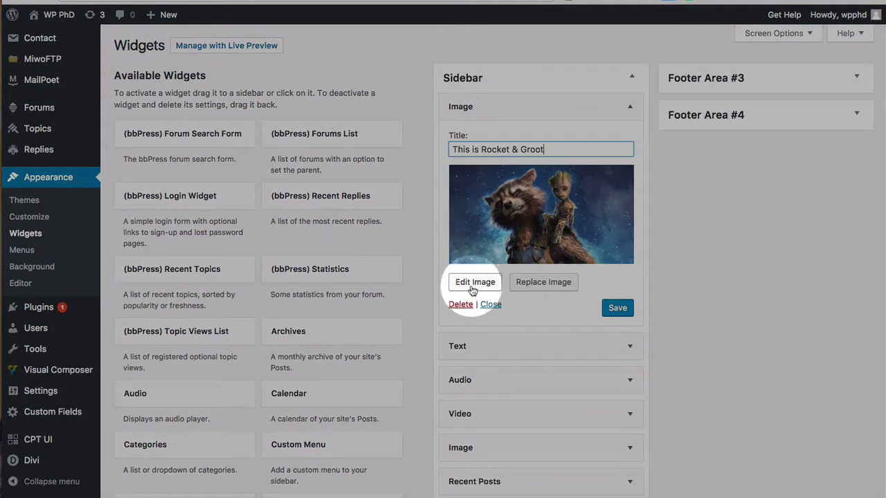
{"action": "left_click", "coordinate": [474, 288]}
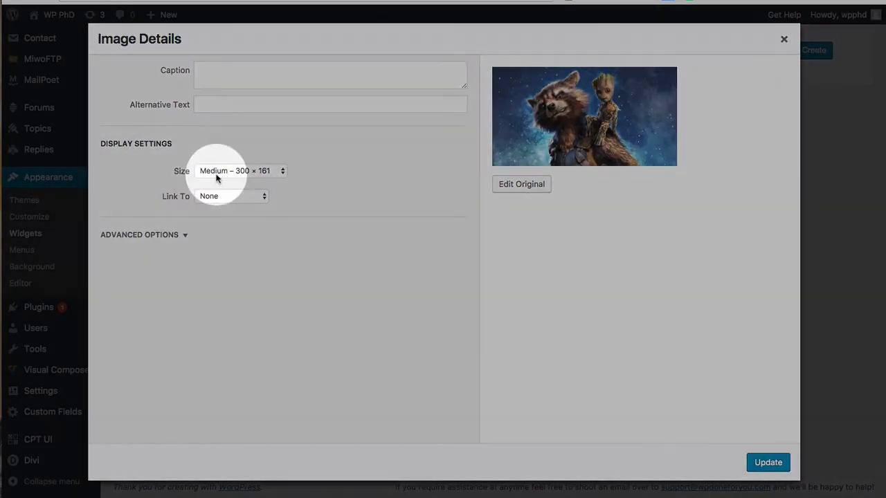
Keep the picture at Medium 300 × 161 size with Link To set to None.
{"action": "left_click", "coordinate": [220, 172]}
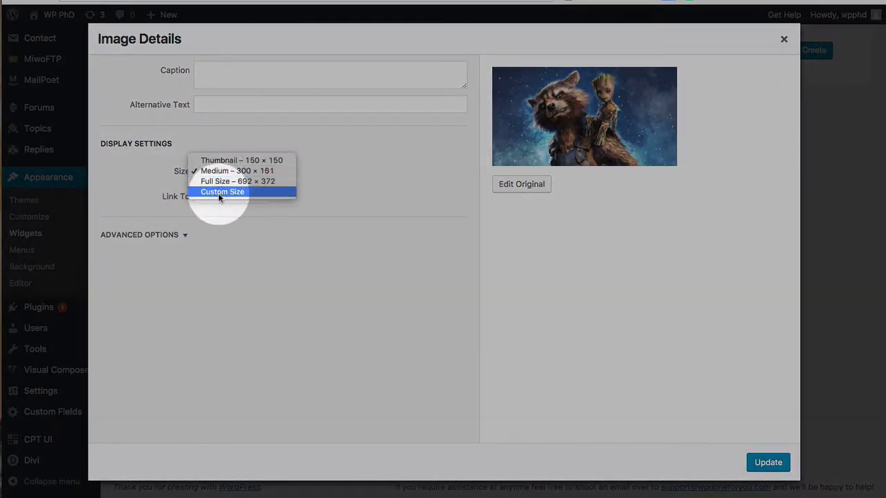
{"action": "left_click", "coordinate": [159, 188]}
{"action": "left_click", "coordinate": [254, 199]}
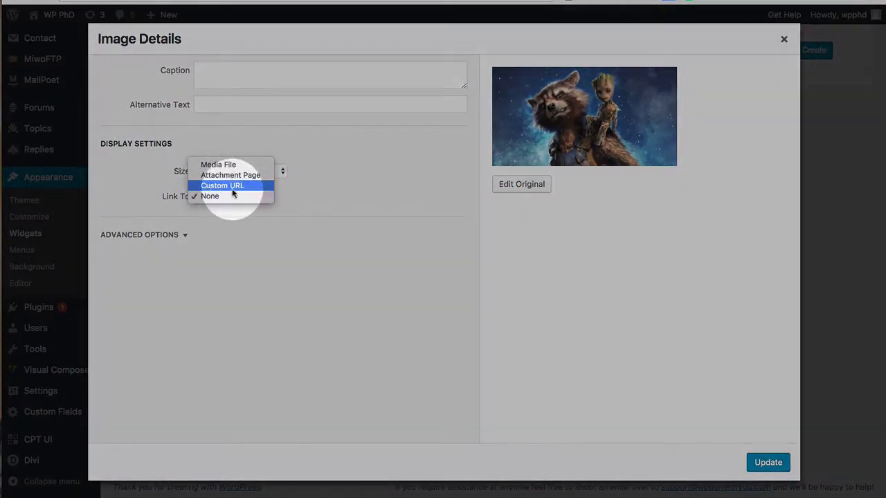
{"action": "left_click", "coordinate": [162, 190]}
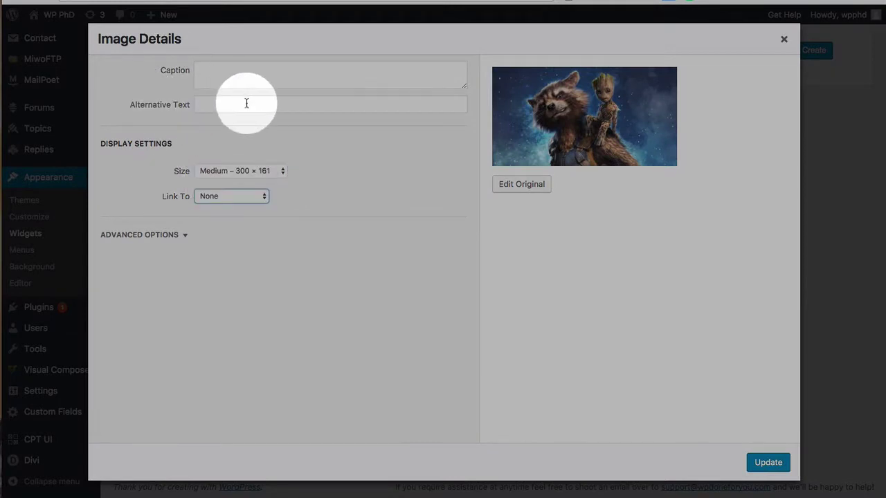
Review the Advanced Options, open and cancel Edit Original, then apply the details with Update.
{"action": "left_click", "coordinate": [181, 235]}
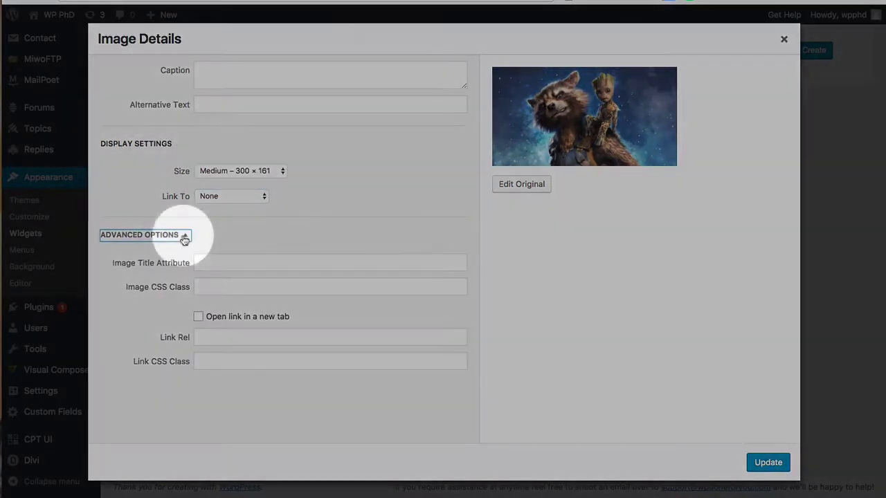
{"action": "left_click_drag", "start_coordinate": [113, 264], "coordinate": [191, 263]}
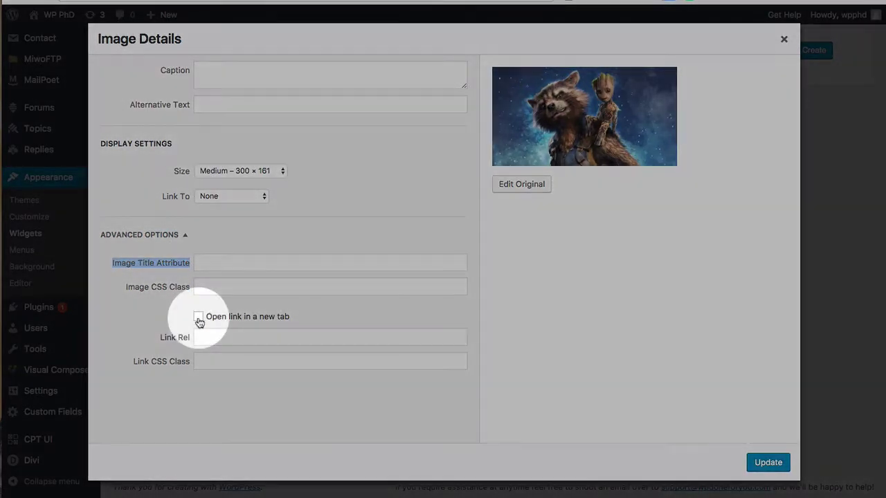
{"action": "left_click", "coordinate": [215, 338]}
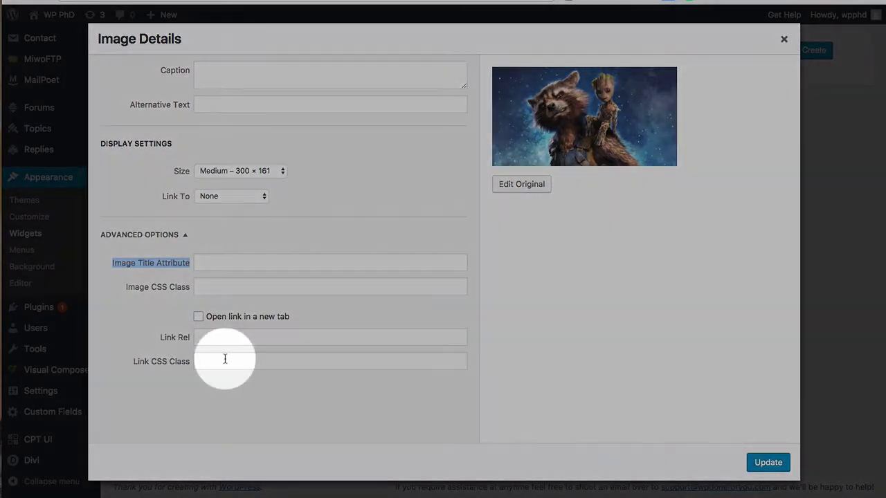
{"action": "left_click", "coordinate": [522, 187]}
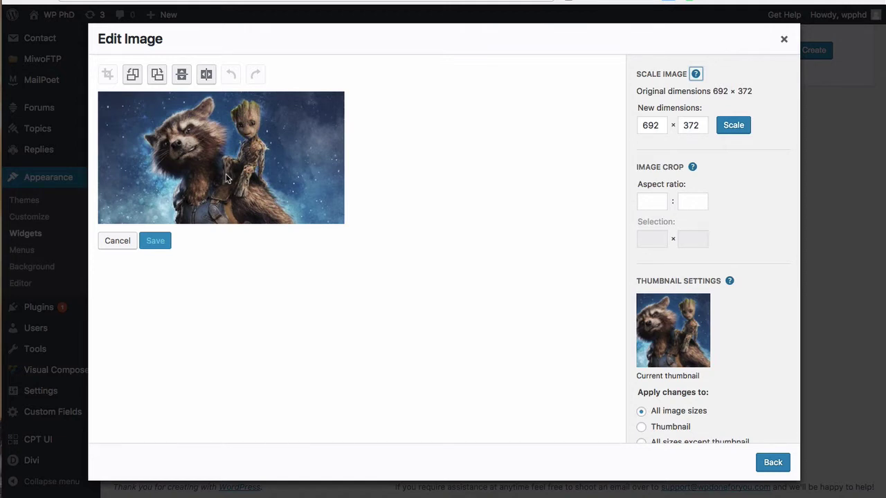
{"action": "left_click", "coordinate": [117, 241]}
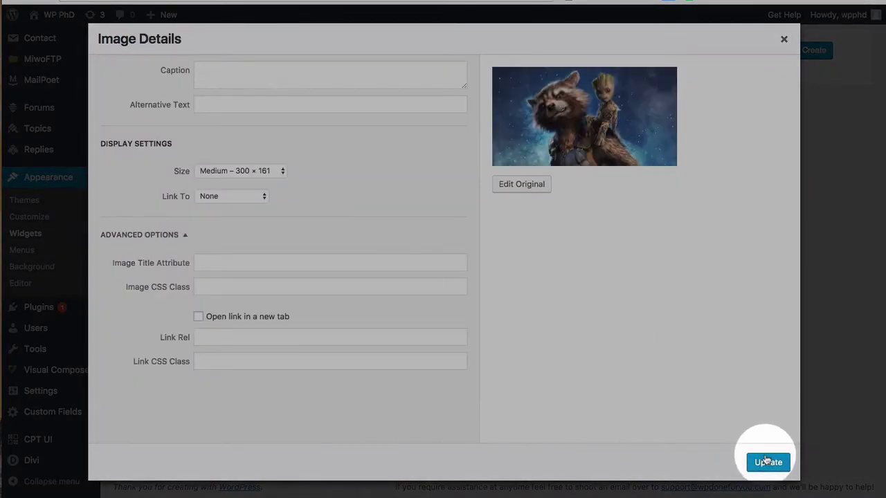
{"action": "left_click", "coordinate": [767, 462]}
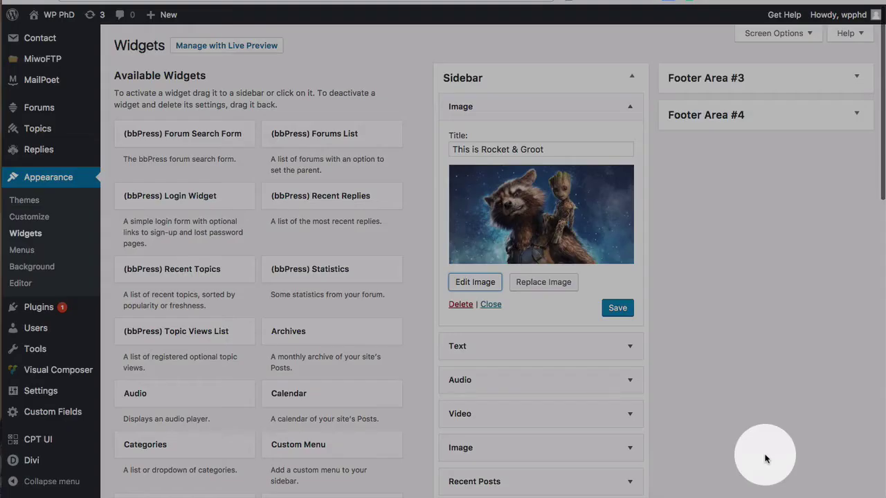
Save the Image widget and view the live WP PhD site in a new tab.
{"action": "left_click", "coordinate": [616, 310]}
{"action": "mouse_move", "coordinate": [59, 14]}
{"action": "left_click", "coordinate": [57, 91], "text": "super"}
{"action": "left_click", "coordinate": [254, 22]}
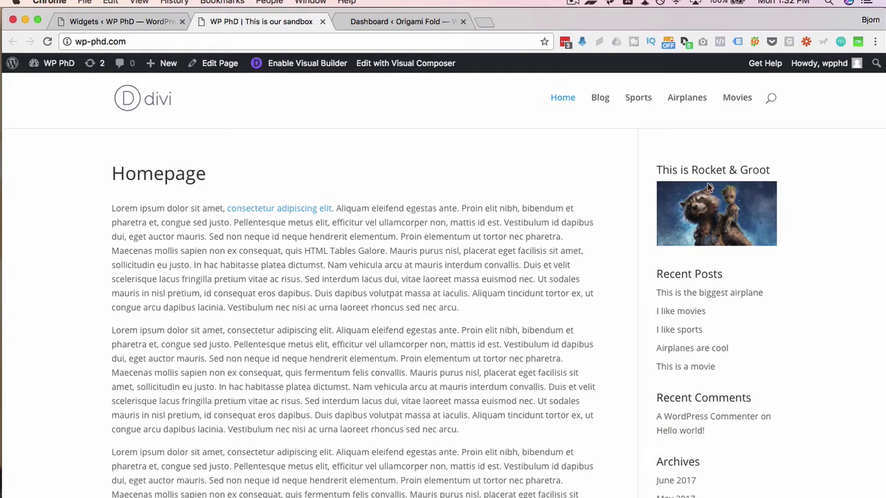
Copy the sidebar title 'This is Rocket & Groot' and switch to the Origami Fold dashboard.
{"action": "left_click_drag", "start_coordinate": [774, 170], "coordinate": [667, 171]}
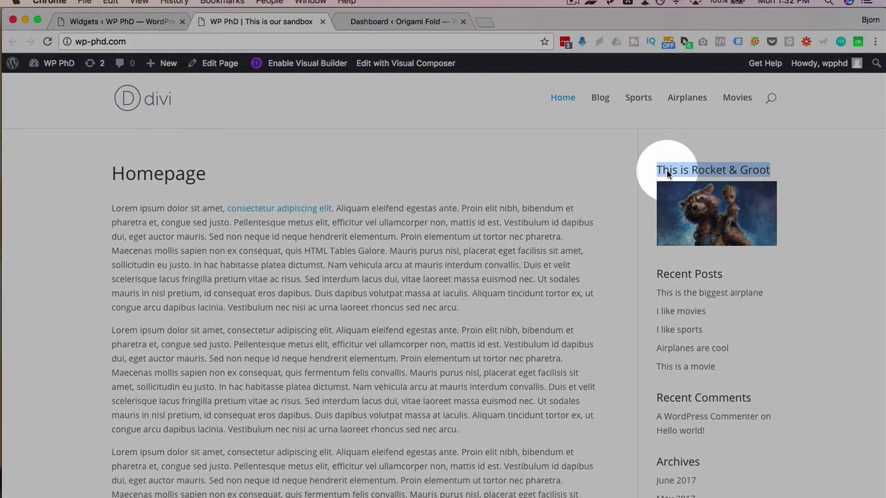
{"action": "right_click", "coordinate": [666, 171]}
{"action": "left_click", "coordinate": [691, 196]}
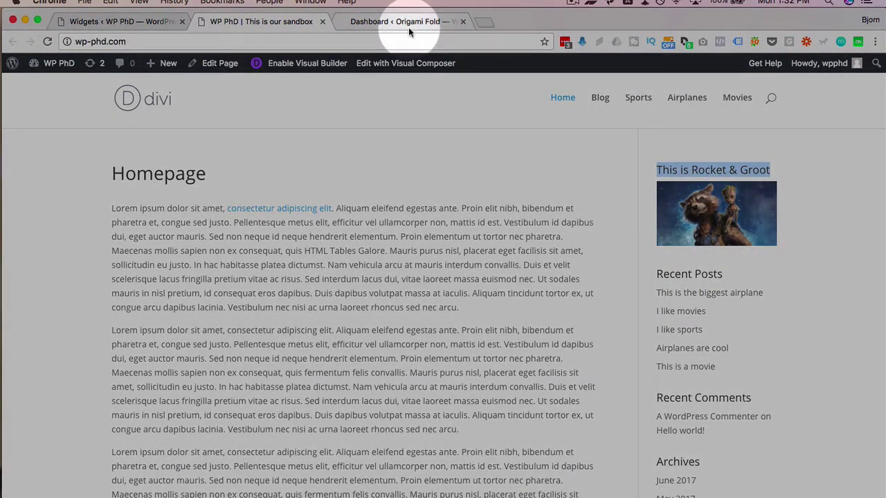
{"action": "left_click", "coordinate": [408, 27]}
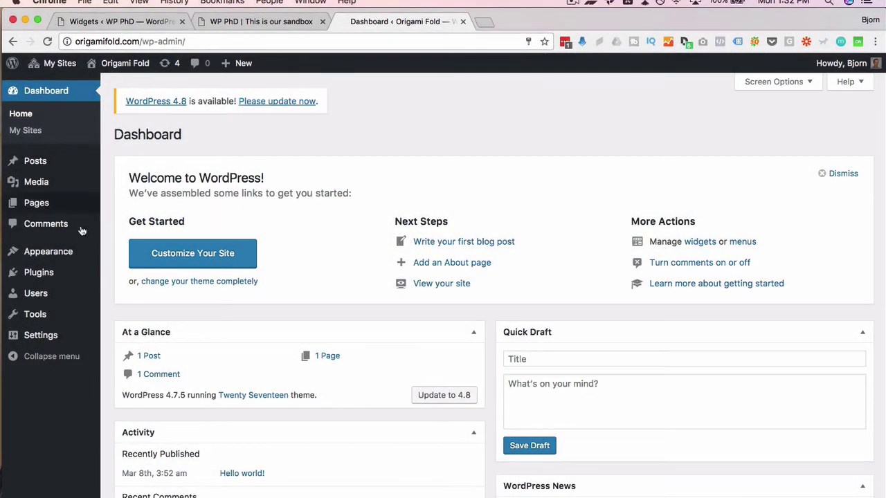
Drag a Text widget into Origami Fold's Sidebar on its Widgets page.
{"action": "mouse_move", "coordinate": [67, 252]}
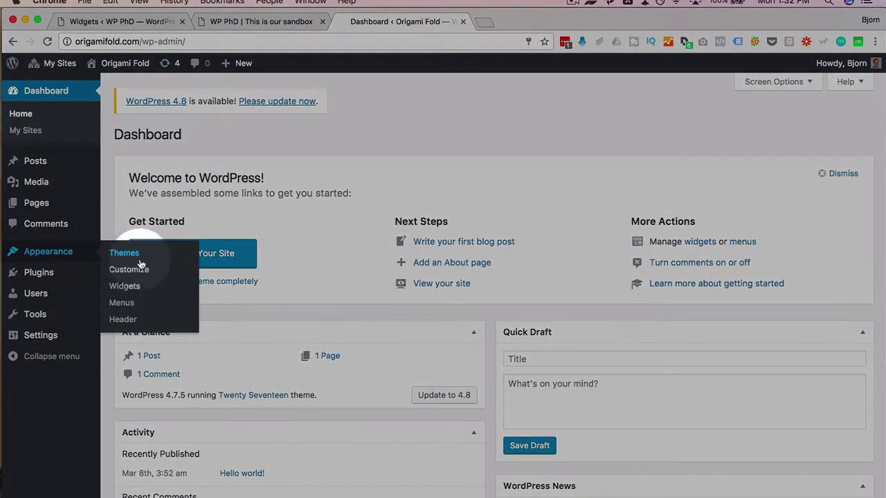
{"action": "left_click", "coordinate": [130, 289]}
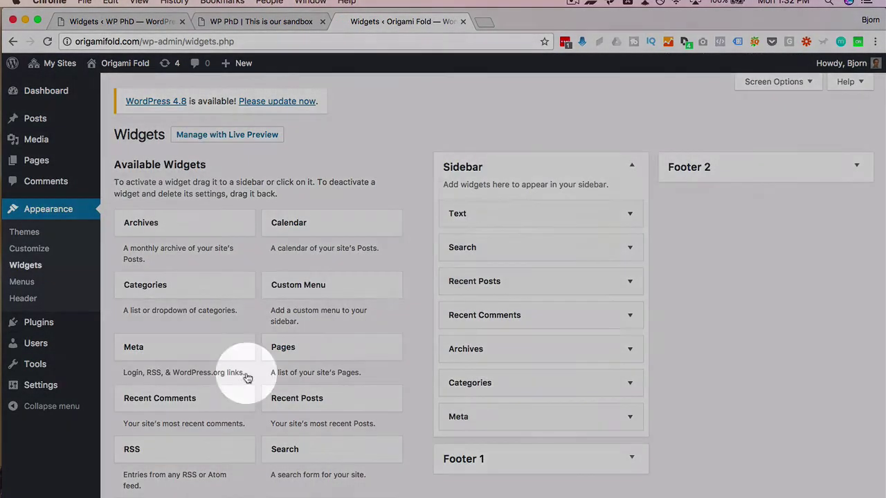
{"action": "scroll", "coordinate": [241, 369], "scroll_direction": "down", "scroll_amount": 5}
{"action": "left_click_drag", "start_coordinate": [274, 350], "coordinate": [483, 200]}
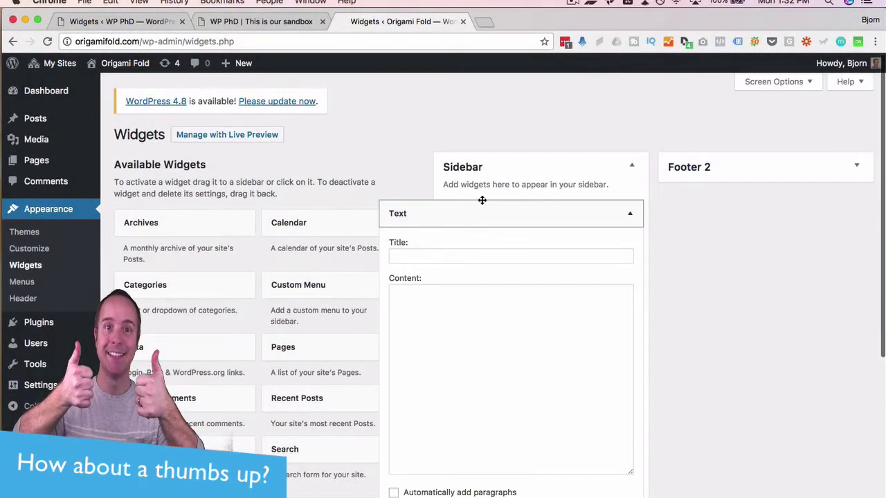
Paste 'This is Rocket & Groot' as the widget title, enter <img src="" /> as content, then go to WP PhD.
{"action": "left_click", "coordinate": [454, 253]}
{"action": "right_click", "coordinate": [447, 257]}
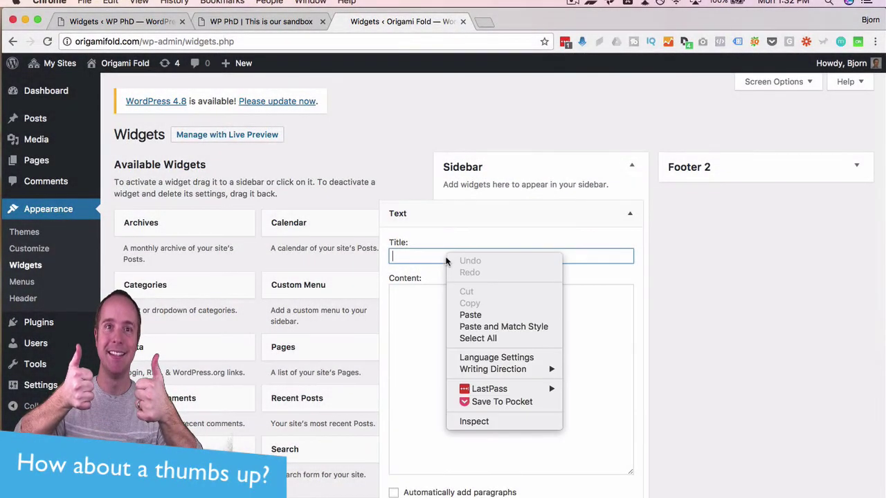
{"action": "left_click", "coordinate": [471, 315]}
{"action": "left_click", "coordinate": [474, 322]}
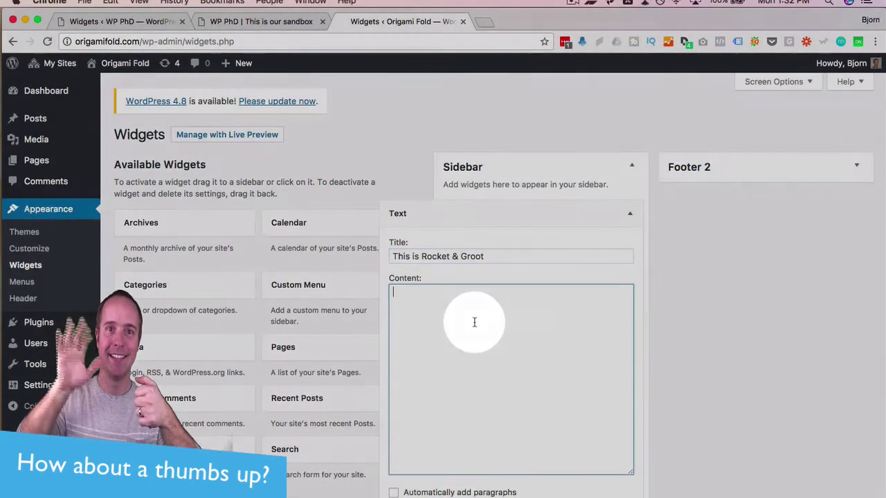
{"action": "type", "text": "<img src=\"\" />"}
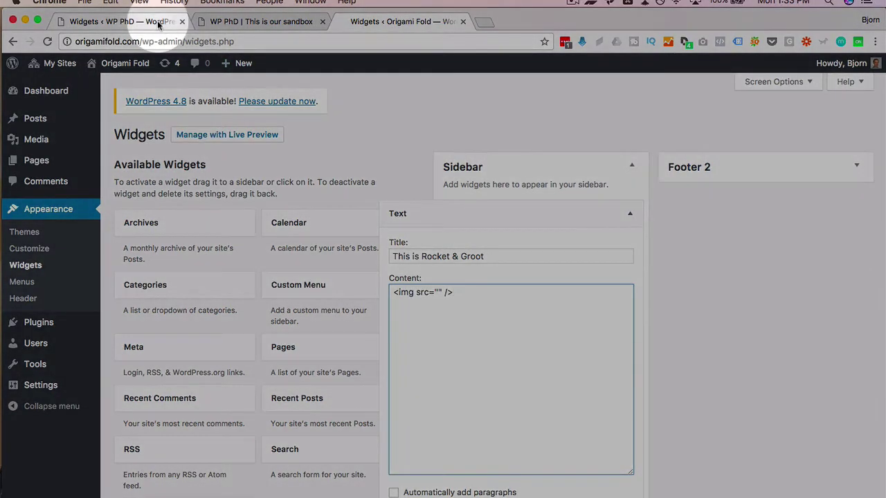
{"action": "left_click", "coordinate": [158, 25]}
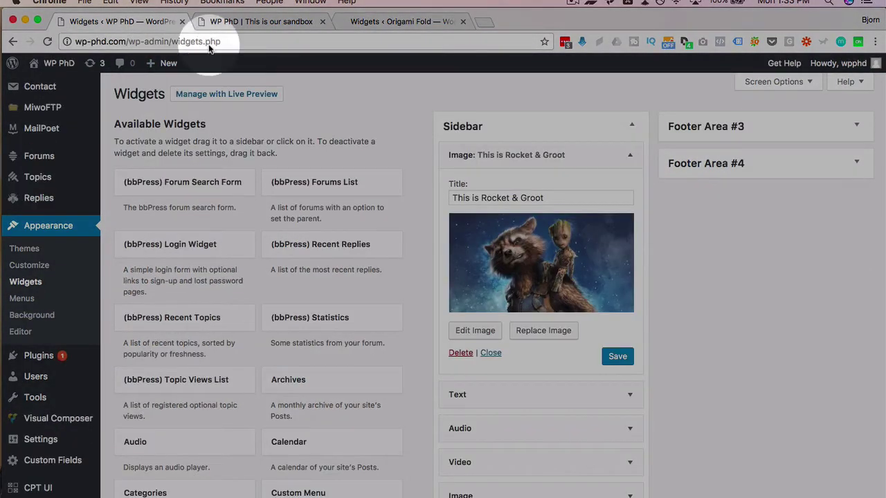
Copy the URL of rocket-profile-image.png from the WP PhD media library.
{"action": "scroll", "coordinate": [100, 279], "scroll_direction": "up", "scroll_amount": 4}
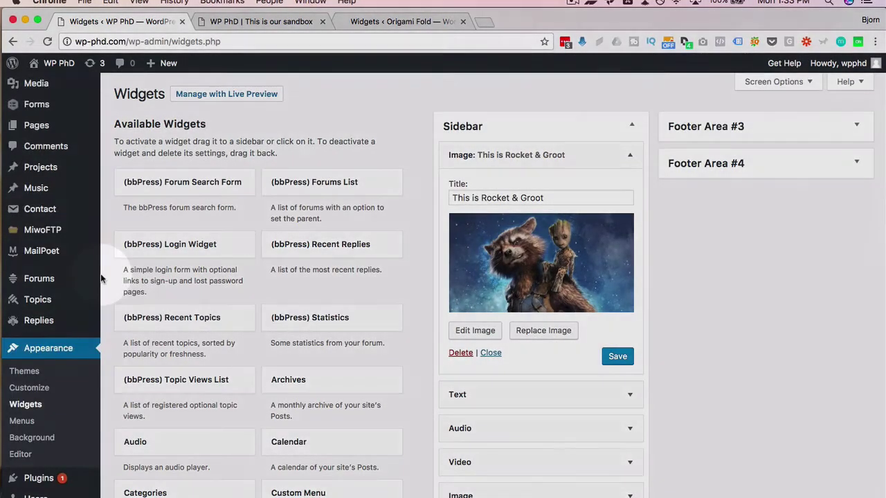
{"action": "left_click", "coordinate": [39, 83]}
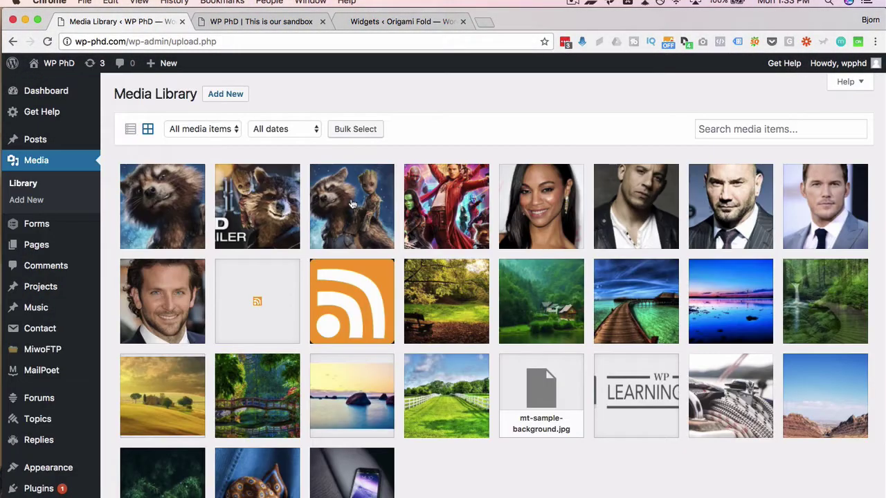
{"action": "left_click", "coordinate": [352, 200]}
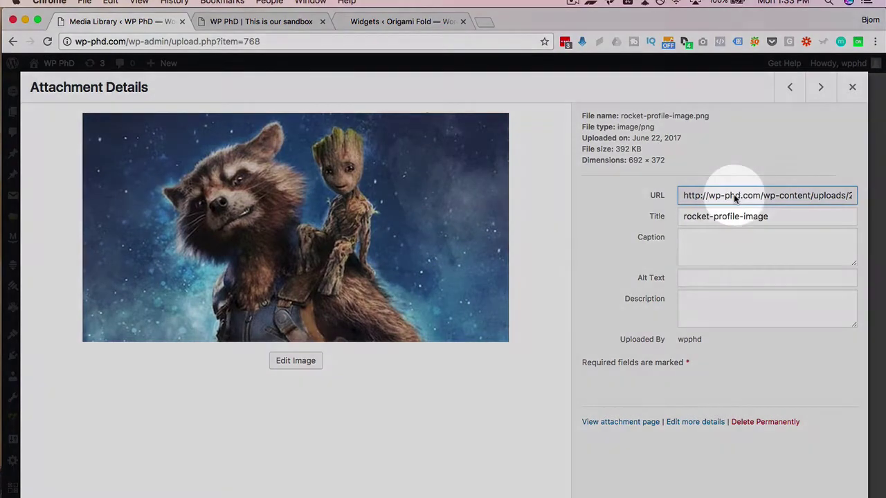
{"action": "right_click", "coordinate": [735, 196]}
{"action": "left_click", "coordinate": [716, 199]}
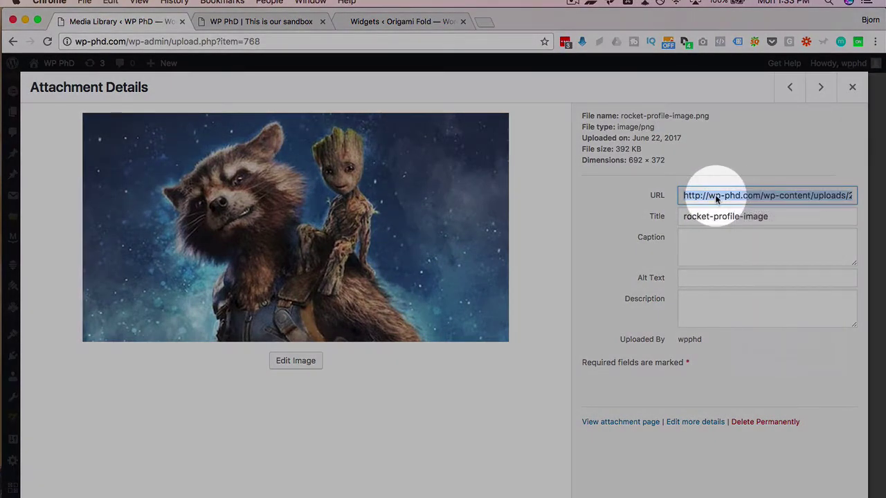
{"action": "right_click", "coordinate": [717, 199]}
{"action": "left_click", "coordinate": [681, 218]}
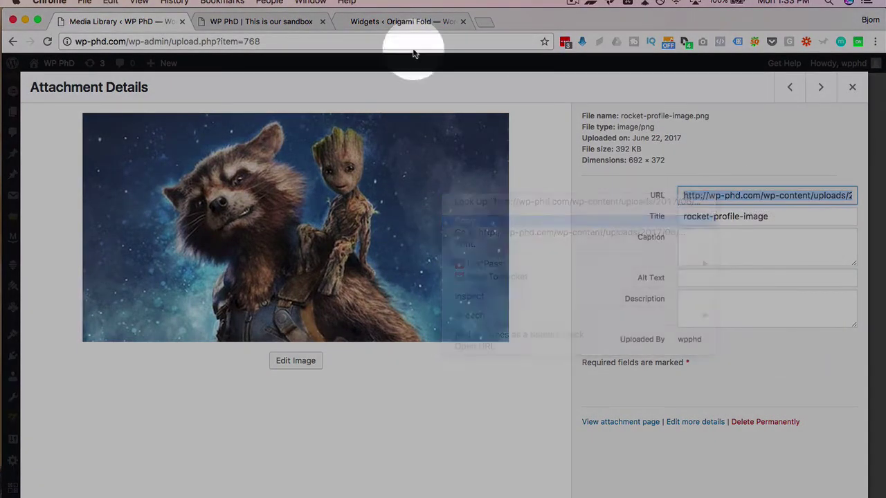
Paste the image URL between the img tag's src quotes in Origami Fold's Text widget and save it.
{"action": "left_click", "coordinate": [348, 21]}
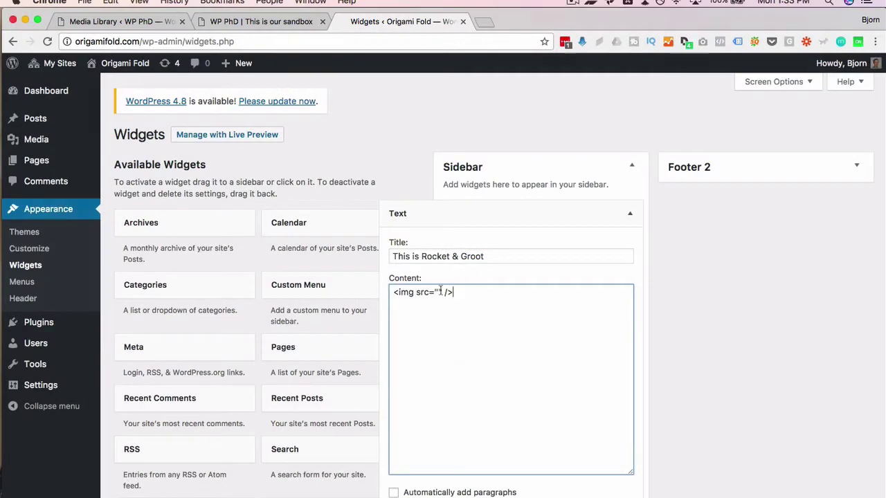
{"action": "left_click", "coordinate": [444, 292]}
{"action": "key", "text": "super+v"}
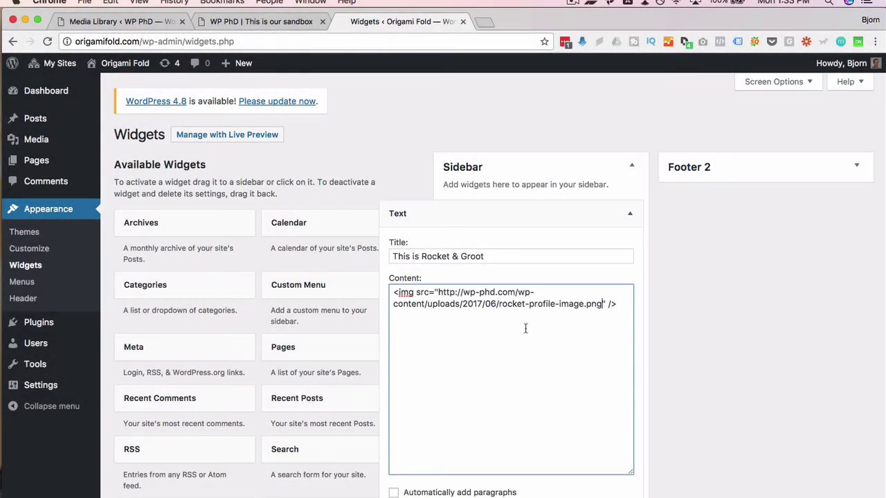
{"action": "scroll", "coordinate": [525, 329], "scroll_direction": "down", "scroll_amount": 2}
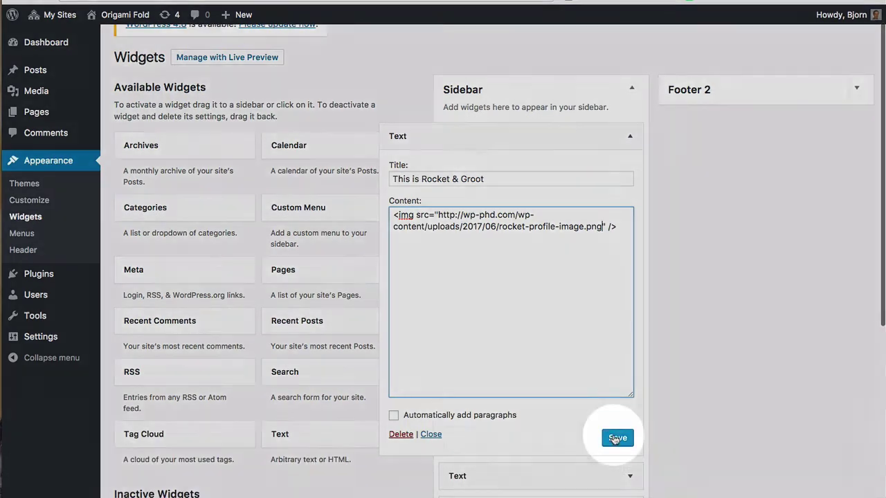
{"action": "left_click", "coordinate": [616, 486]}
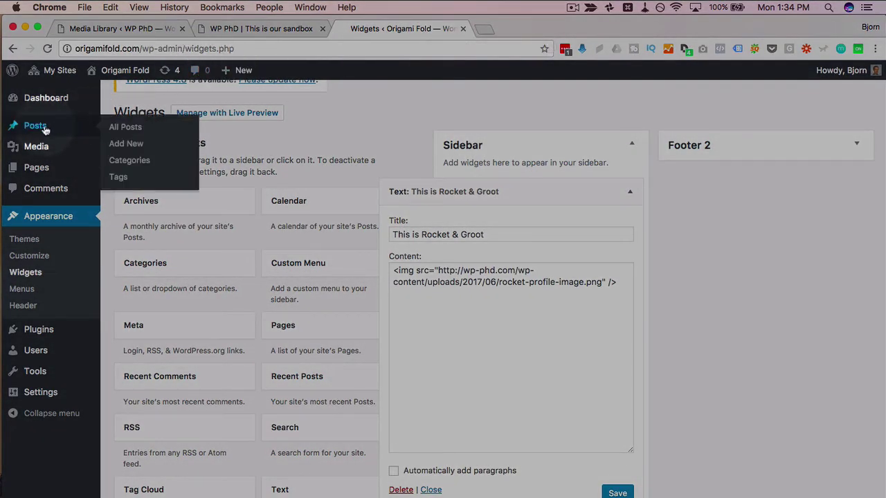
Open the Origami Fold posts list in a new tab and reveal the Hello world! post's actions.
{"action": "left_click", "coordinate": [45, 130], "text": "super"}
{"action": "left_click", "coordinate": [532, 29]}
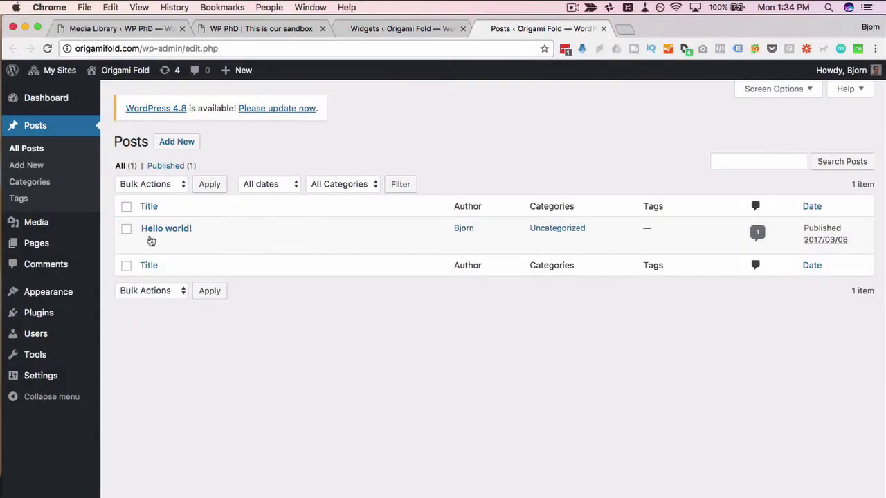
{"action": "left_click", "coordinate": [148, 242], "text": "super"}
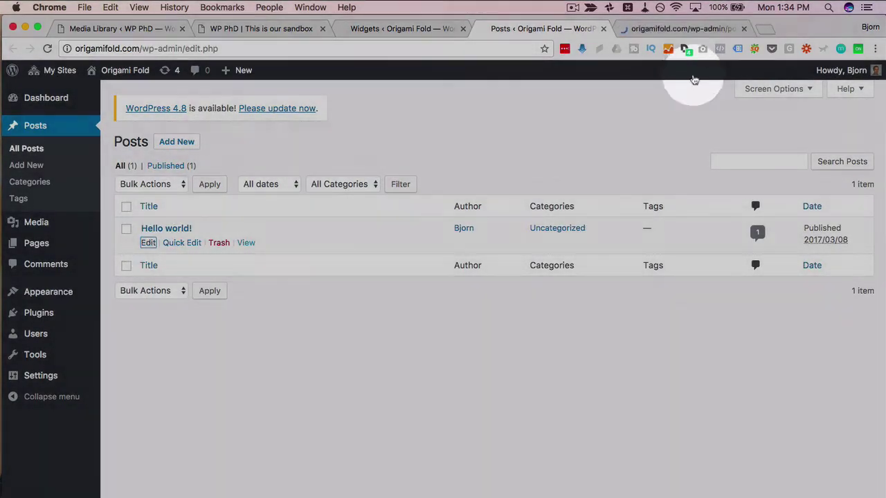
View the live Hello world! post, confirm the sidebar shows the Rocket & Groot image, then return to WP PhD.
{"action": "key", "text": "Tab"}
{"action": "key", "text": "Tab"}
{"action": "key", "text": "Tab"}
{"action": "key", "text": "super+Return"}
{"action": "left_click", "coordinate": [733, 28]}
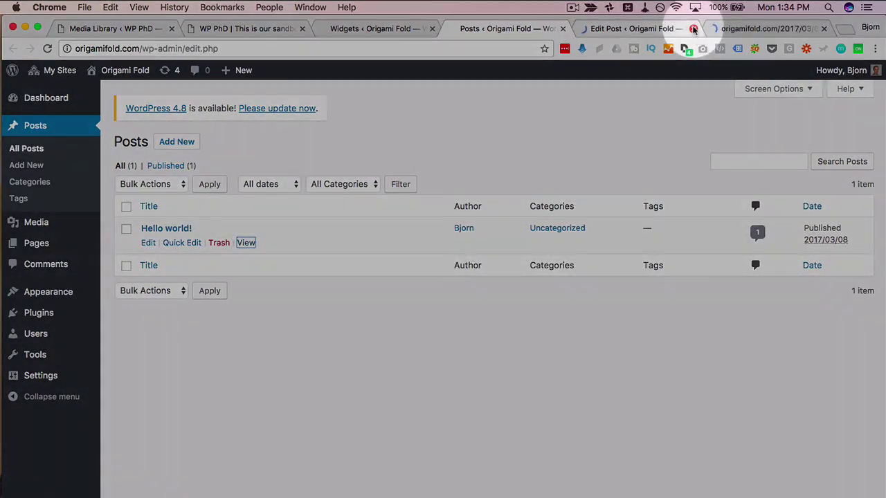
{"action": "left_click", "coordinate": [645, 27]}
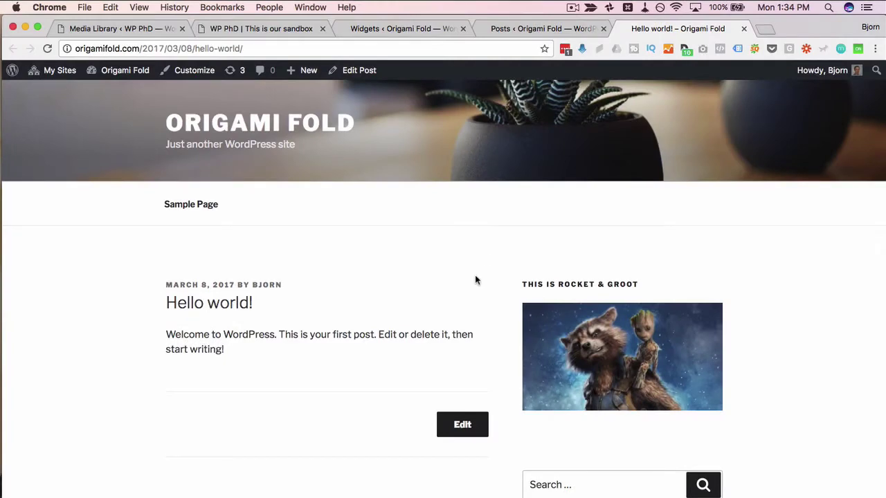
{"action": "scroll", "coordinate": [475, 275], "scroll_direction": "down", "scroll_amount": 2}
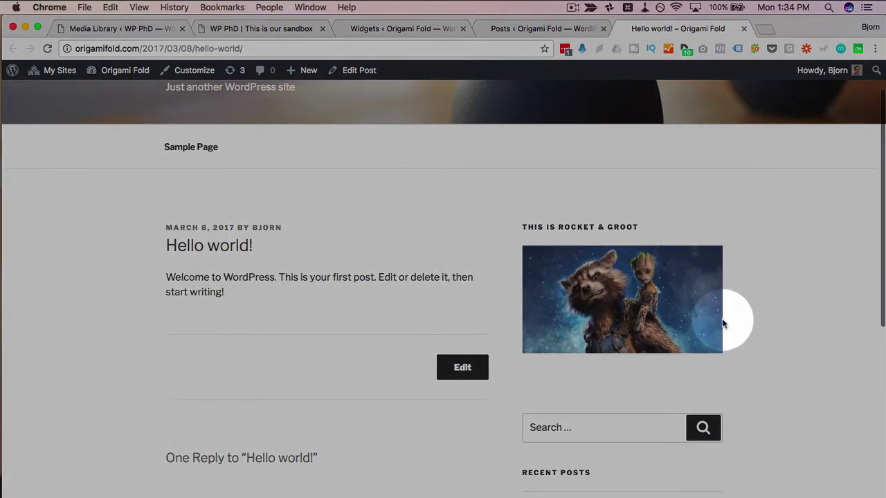
{"action": "key", "text": "super+2"}
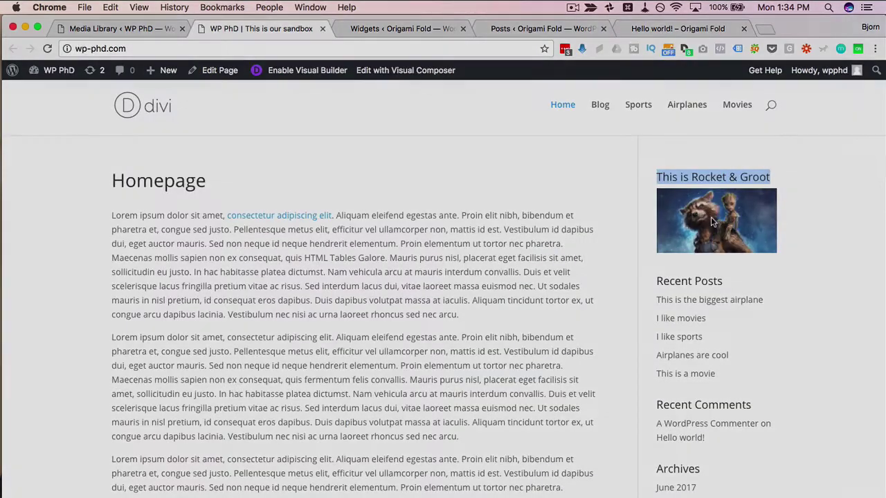